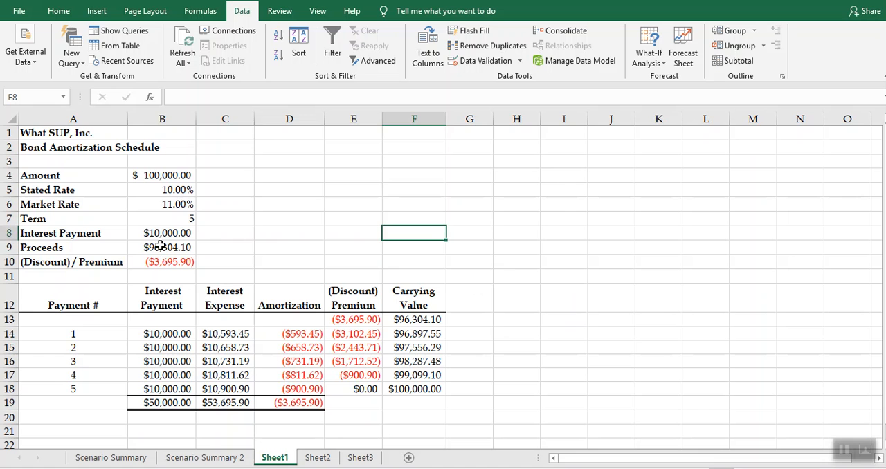
# - Examine the proceeds formula in B9, the market rate in B6 and the total interest expense formula in C19
pyautogui.click(160, 246)
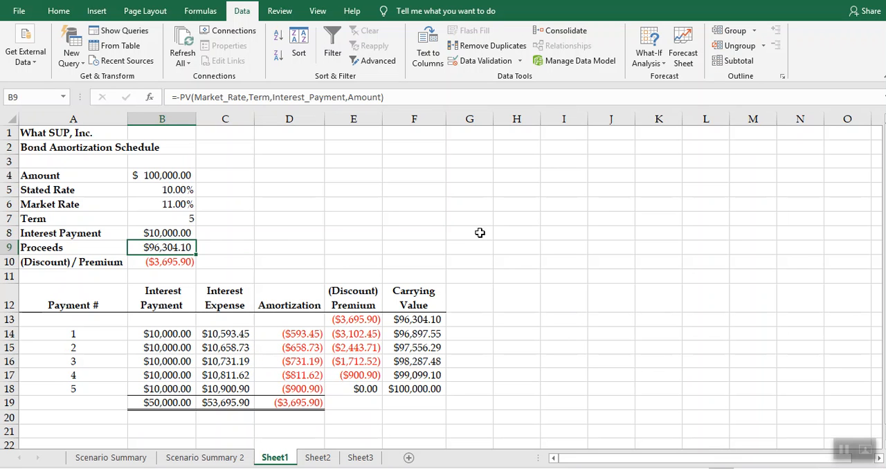
pyautogui.click(642, 63)
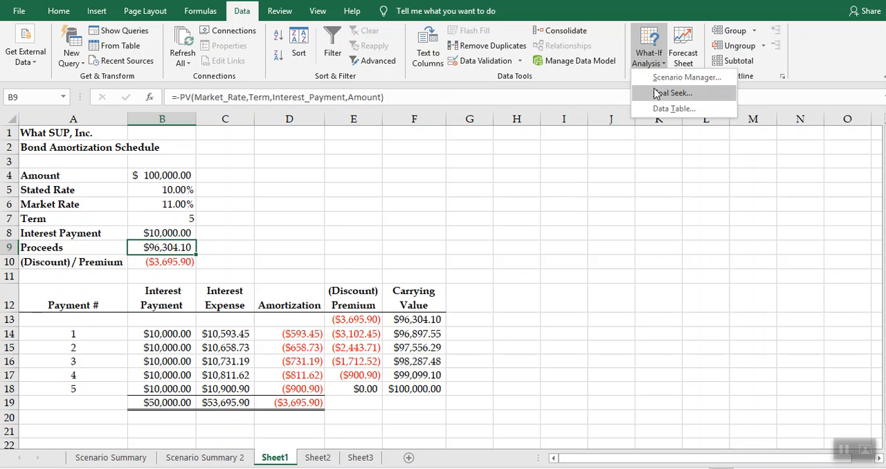
pyautogui.click(621, 253)
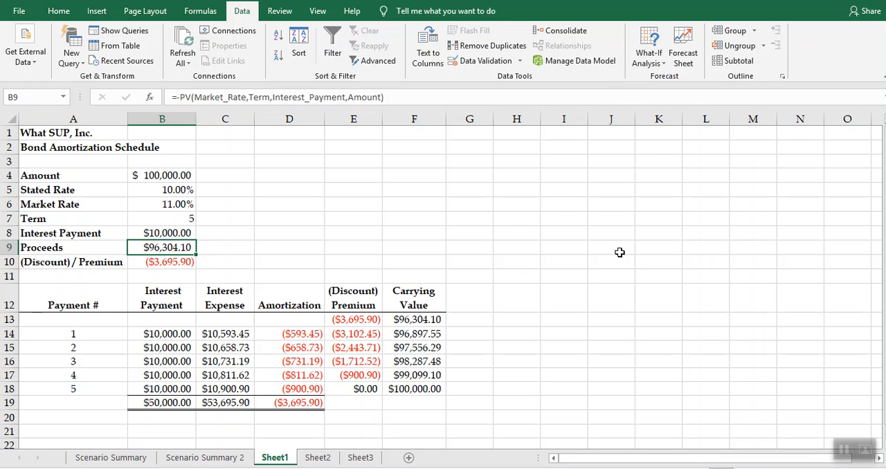
pyautogui.click(619, 249)
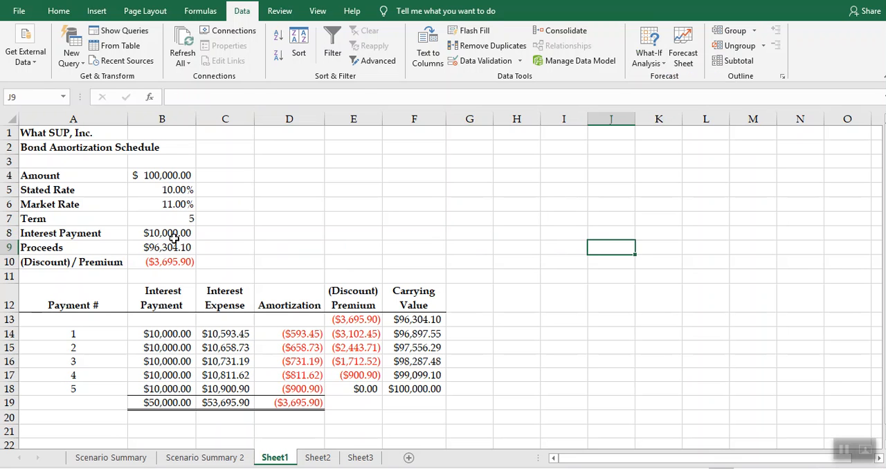
pyautogui.click(170, 203)
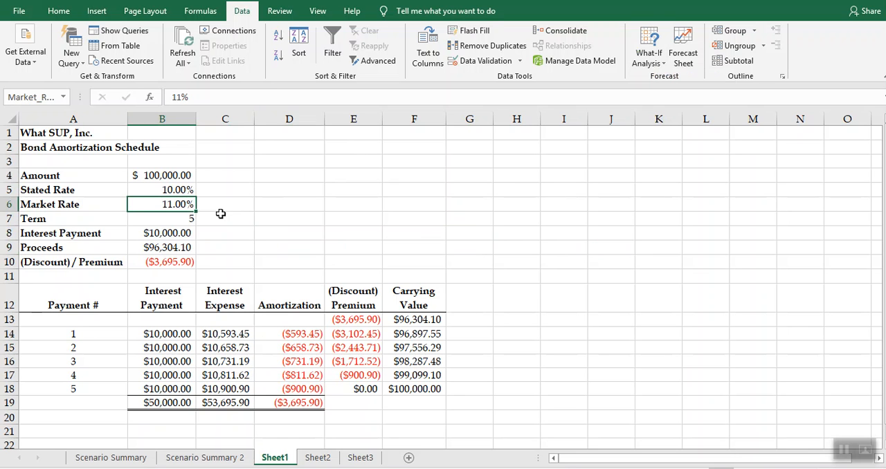
pyautogui.click(179, 247)
pyautogui.click(174, 206)
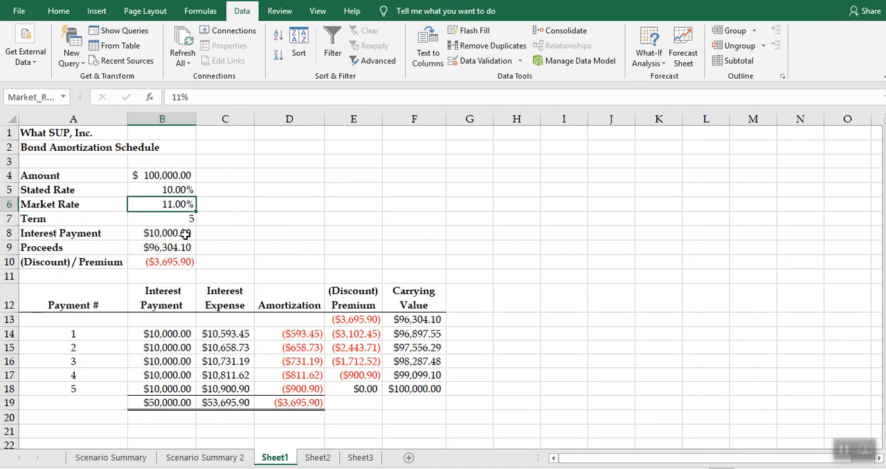
pyautogui.click(231, 404)
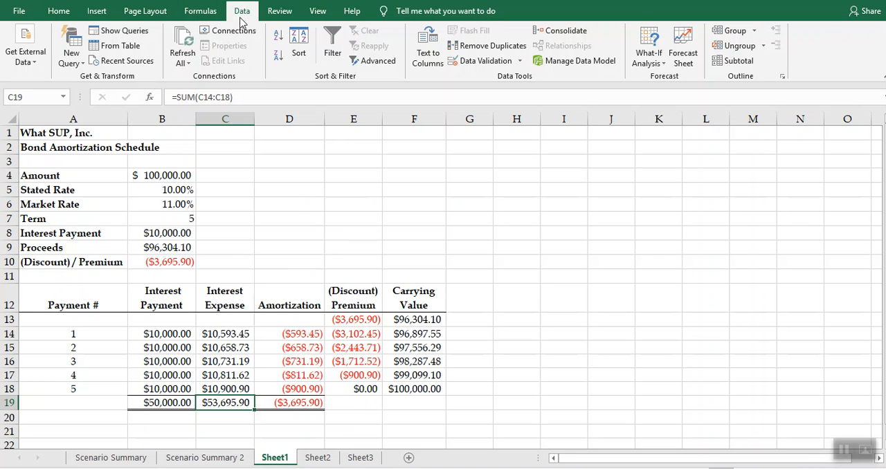
# - Review the workbook's defined names and the cells they refer to in the Name Manager
pyautogui.click(214, 15)
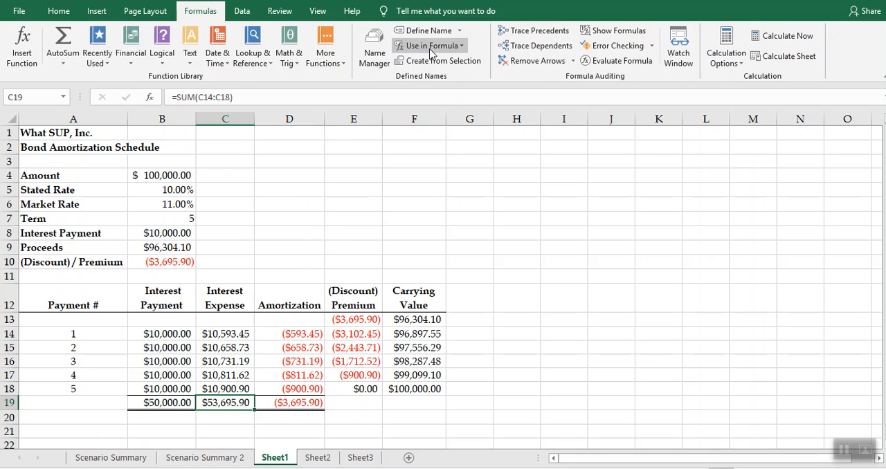
pyautogui.click(374, 50)
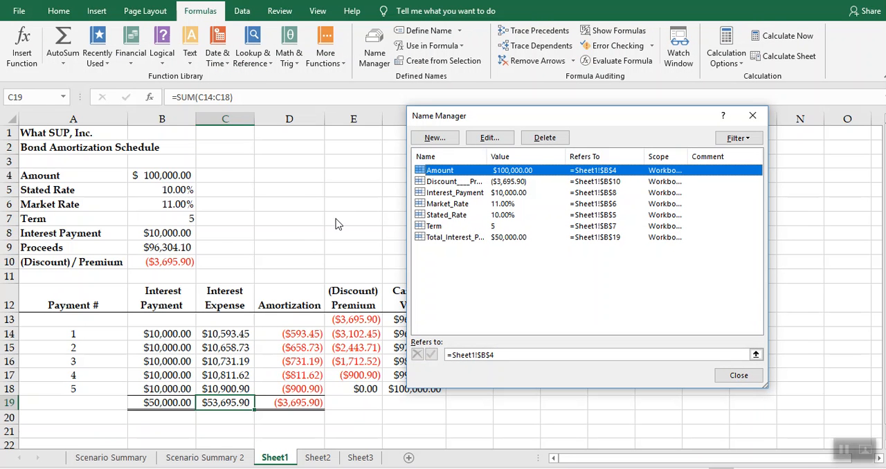
pyautogui.click(721, 375)
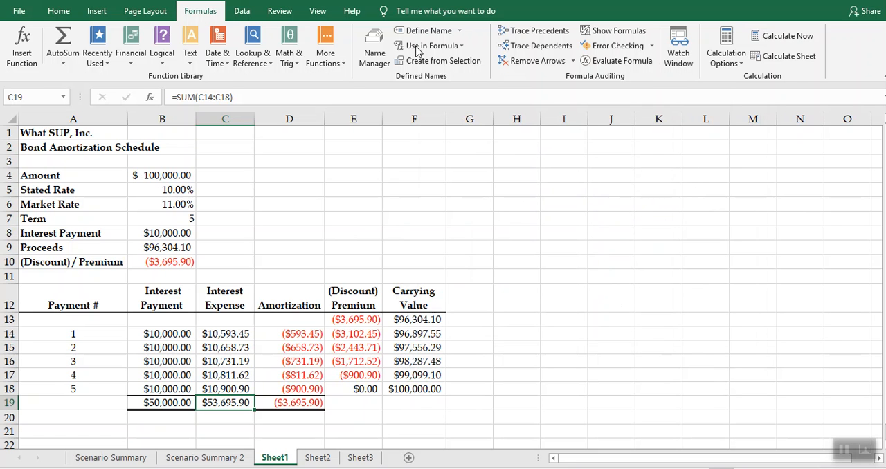
# - Delete the three existing scenarios 1, 2 and 3 in the Scenario Manager
pyautogui.click(241, 10)
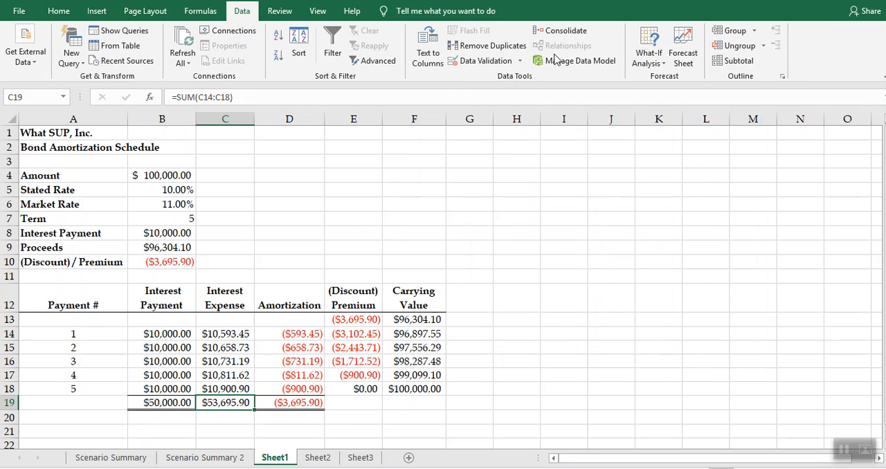
pyautogui.click(656, 69)
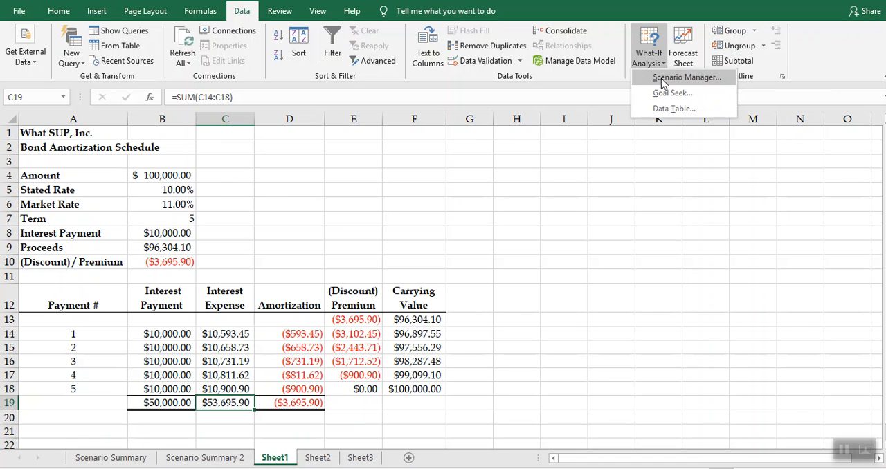
pyautogui.click(664, 78)
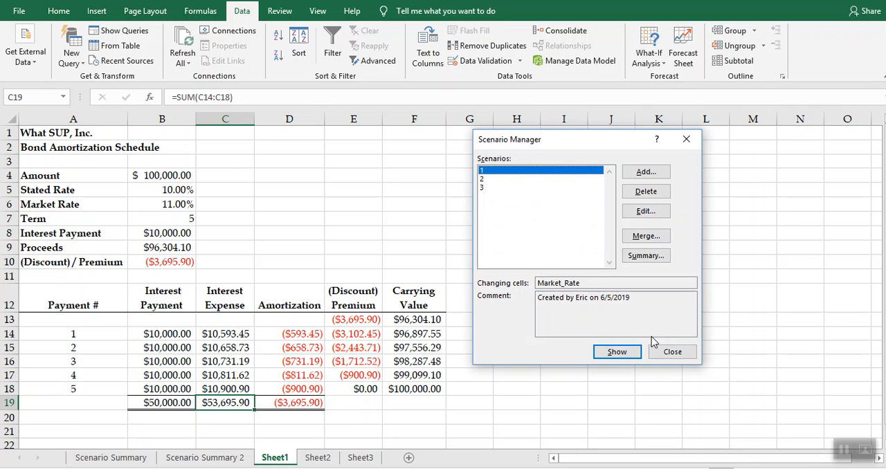
pyautogui.click(635, 196)
pyautogui.click(634, 196)
pyautogui.click(634, 197)
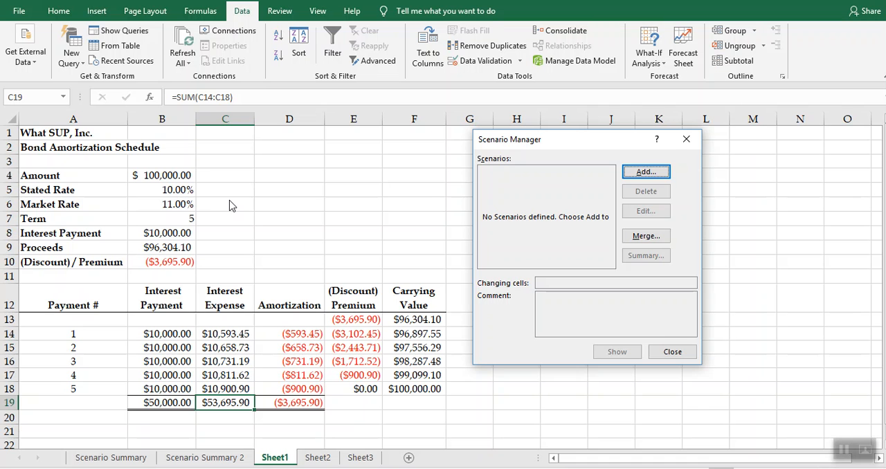
# - Add a scenario named Down with Market_Rate as the changing cell and enter its lower rate
pyautogui.click(647, 173)
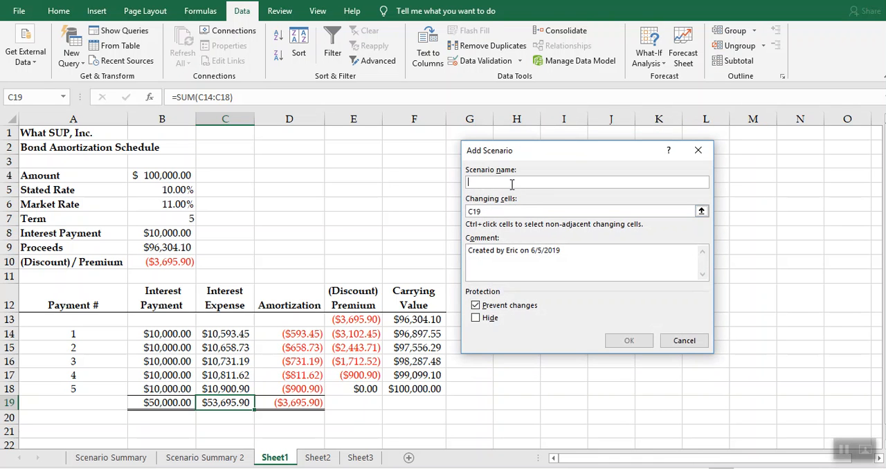
pyautogui.write('Down')
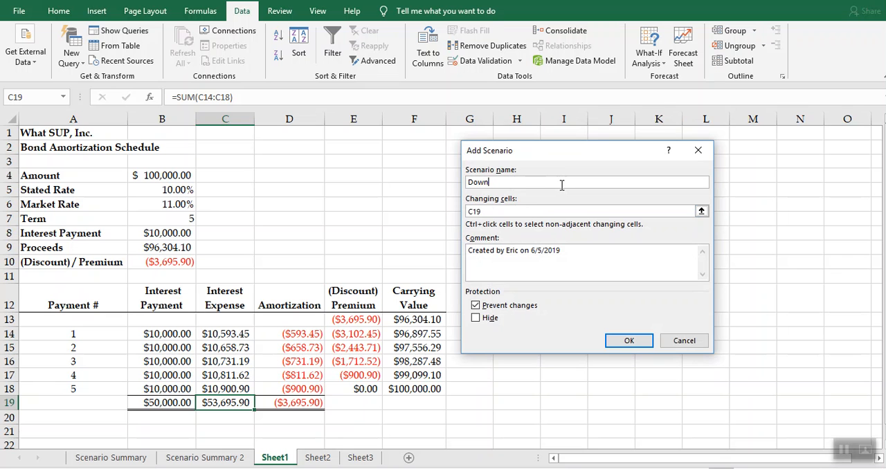
pyautogui.click(494, 211)
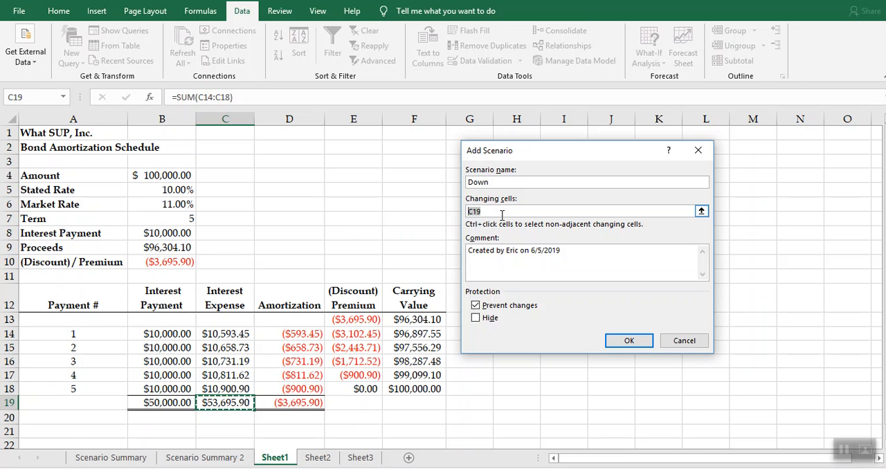
pyautogui.write('Market_Rate')
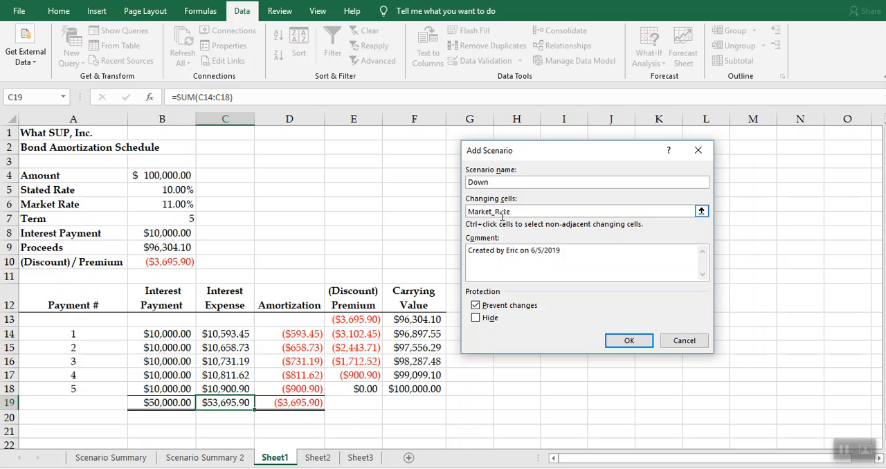
pyautogui.click(627, 341)
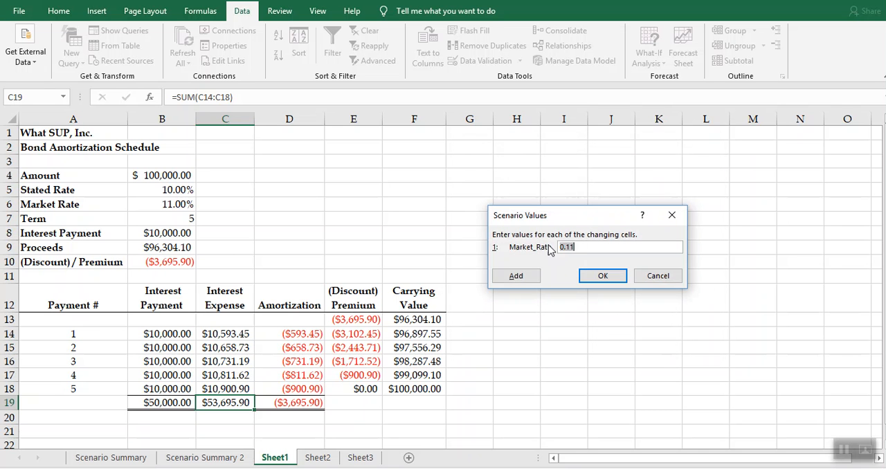
pyautogui.write('.0')
pyautogui.click(596, 276)
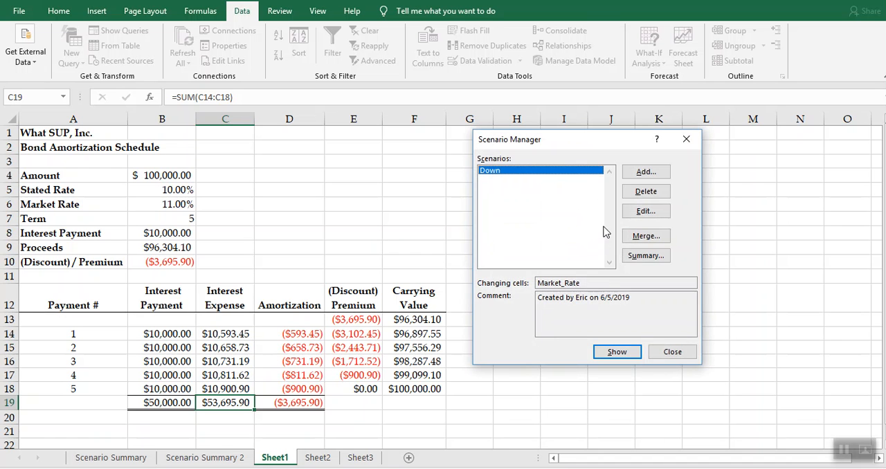
# - Add a scenario named Up with Market_Rate as the changing cell and a value of 0.12
pyautogui.click(646, 172)
pyautogui.write('Up')
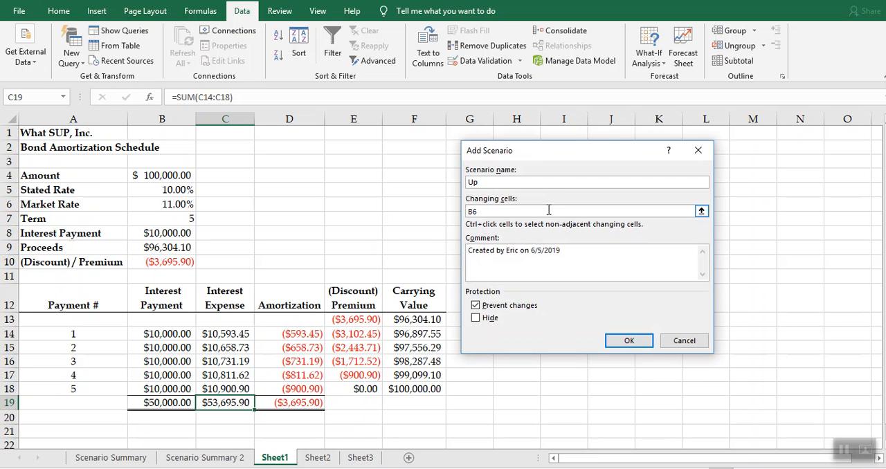
pyautogui.click(701, 211)
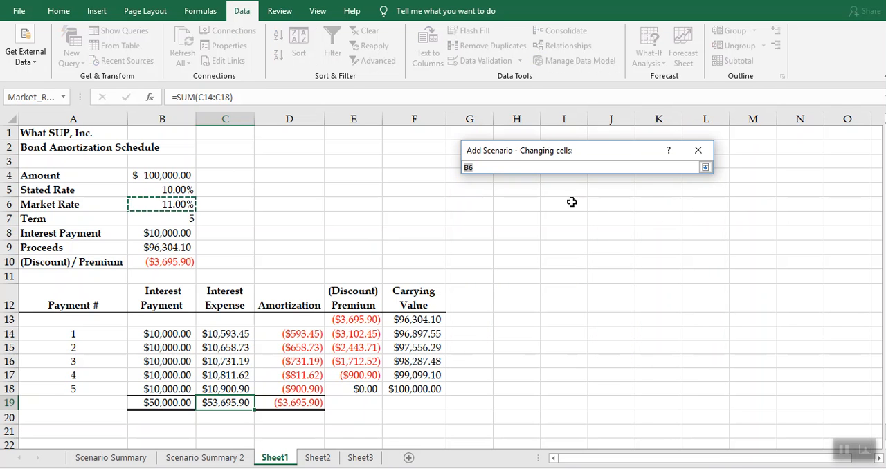
pyautogui.write('Marke')
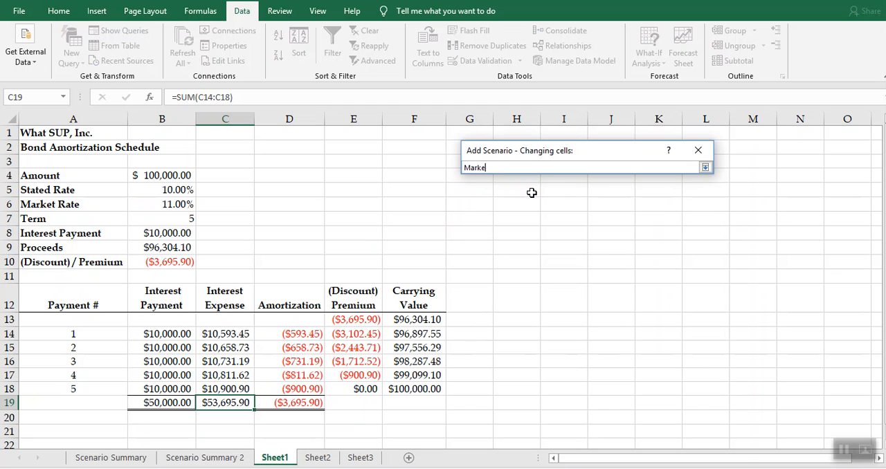
pyautogui.write('t_rate')
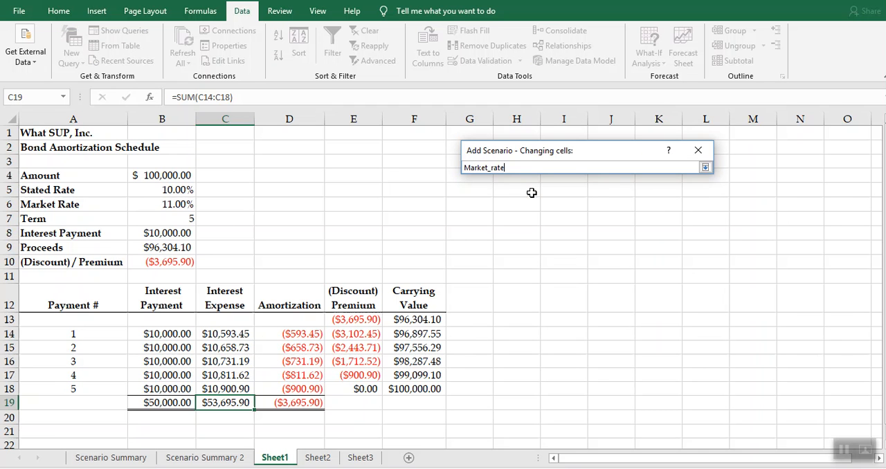
pyautogui.click(704, 167)
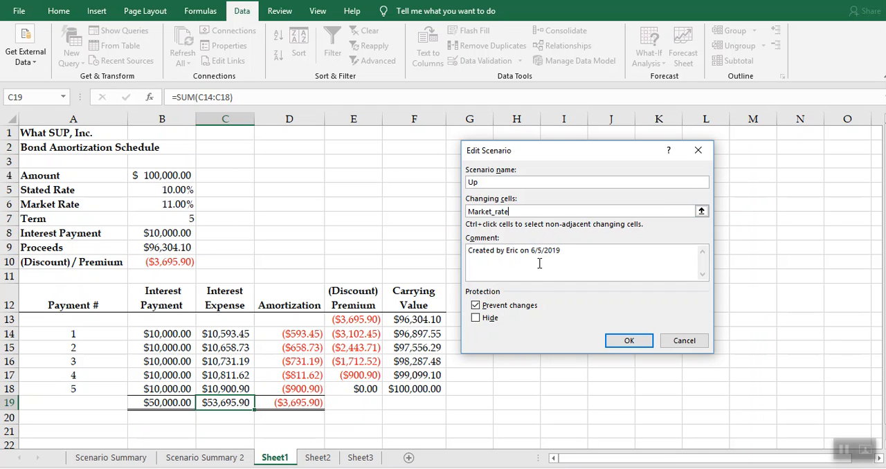
pyautogui.click(628, 340)
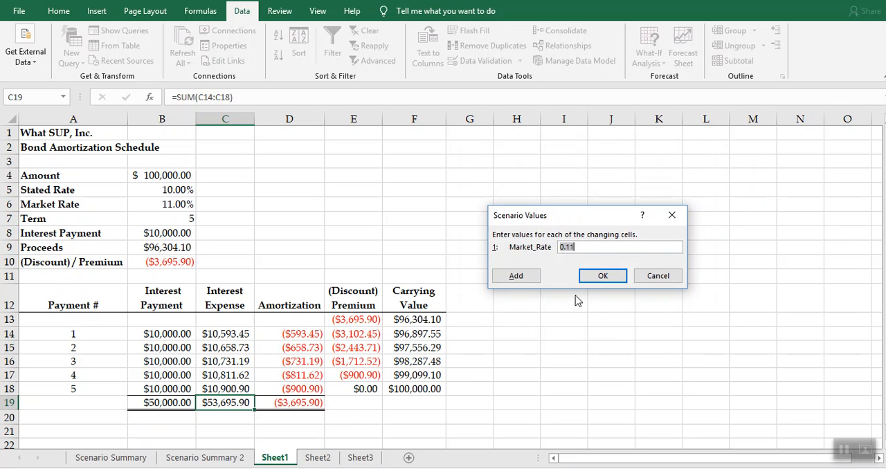
pyautogui.click(585, 251)
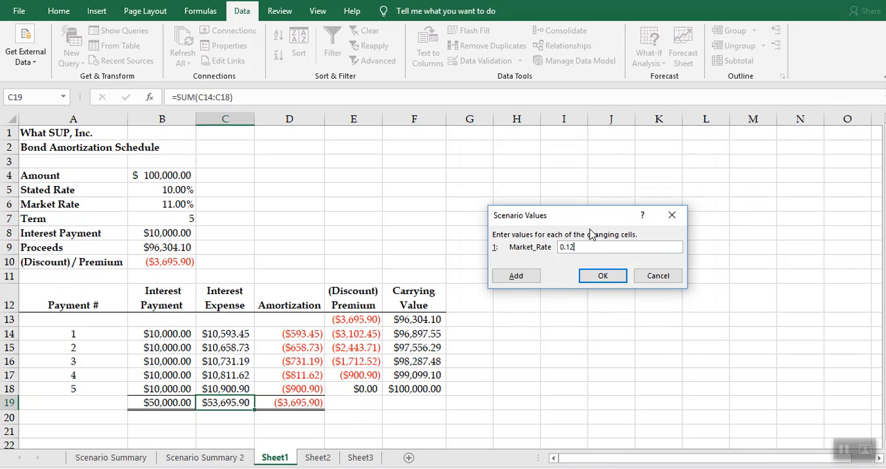
pyautogui.click(594, 277)
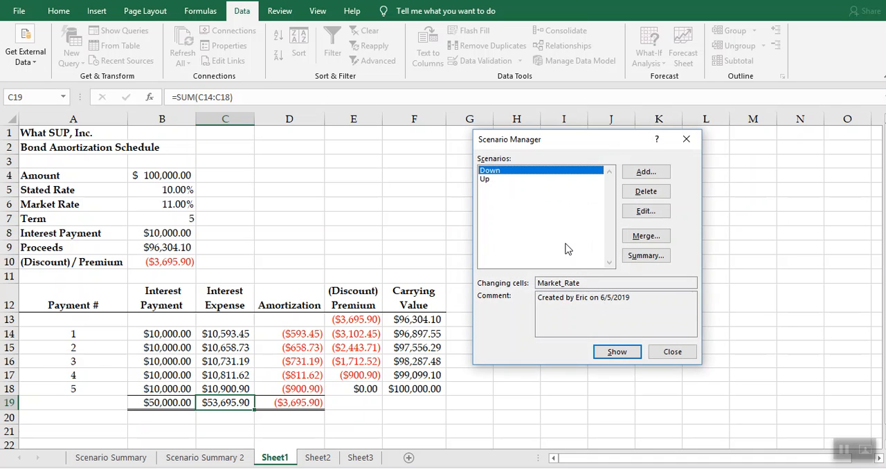
# - Start a scenario summary report covering the Down and Up scenarios
pyautogui.click(524, 179)
pyautogui.click(530, 170)
pyautogui.click(645, 255)
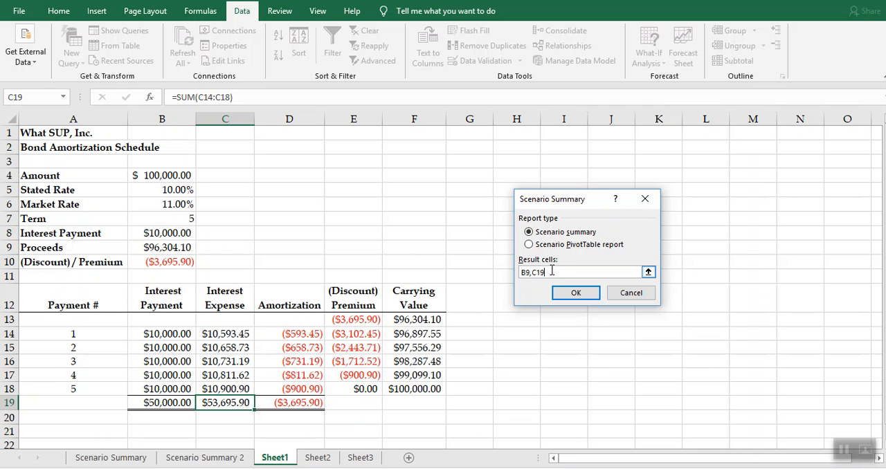
# - Try to use the names Proceeds and Total_Interest_Expense as the result cells of the scenario summary
pyautogui.write('Proceeds,Total_Interest')
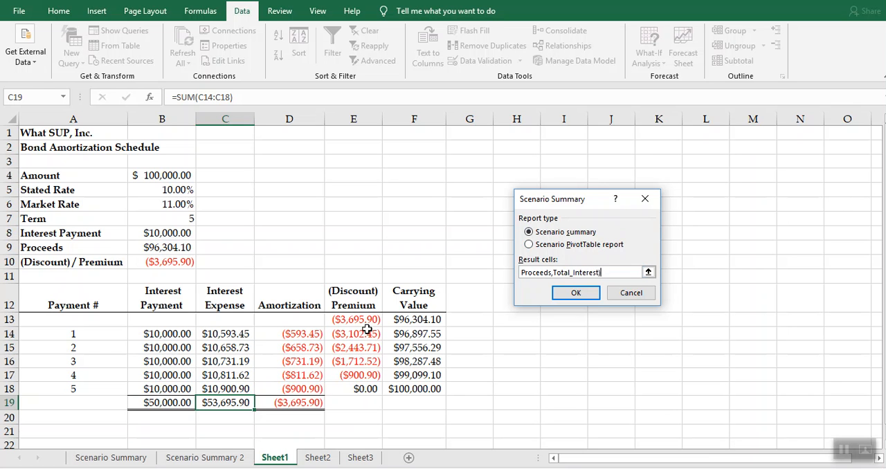
pyautogui.write('ense')
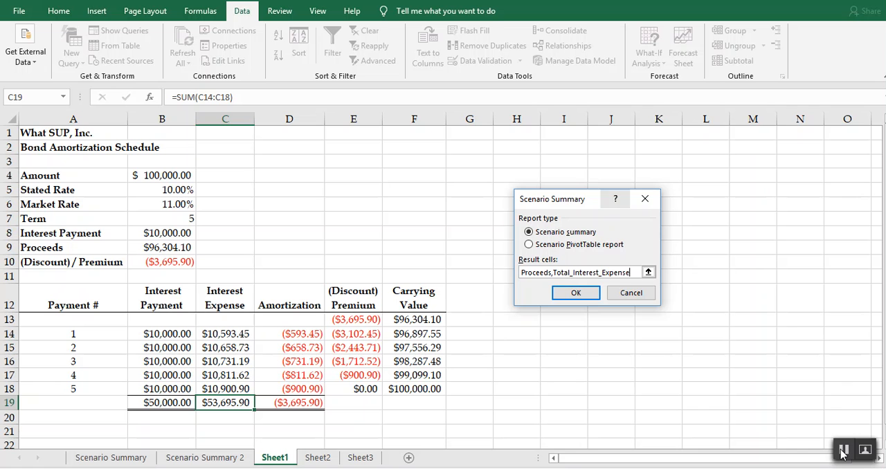
pyautogui.click(587, 296)
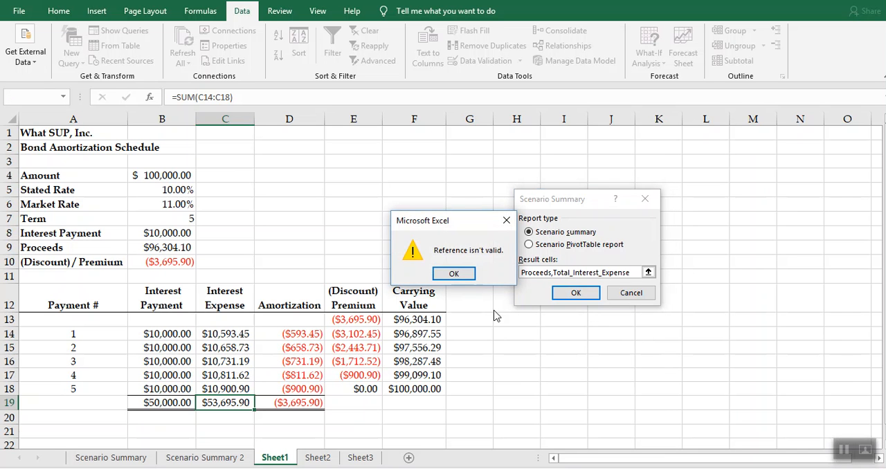
pyautogui.click(463, 277)
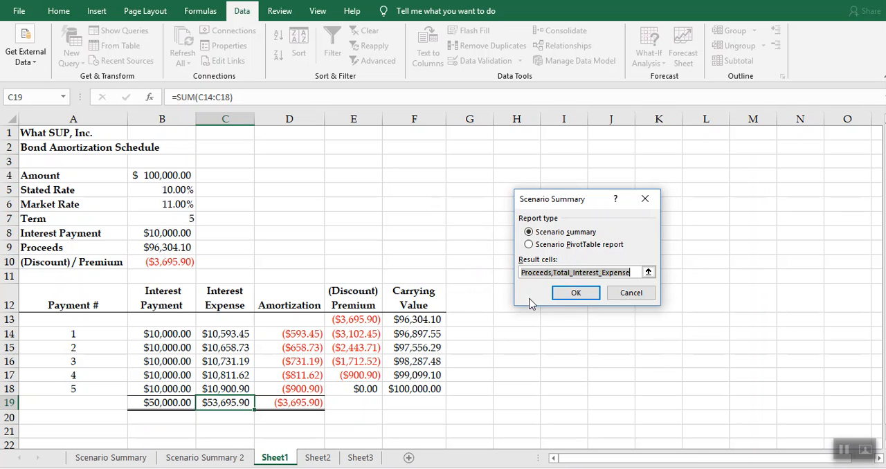
# - Create the scenario summary report with cells B9 and C19 as the result cells
pyautogui.click(175, 249)
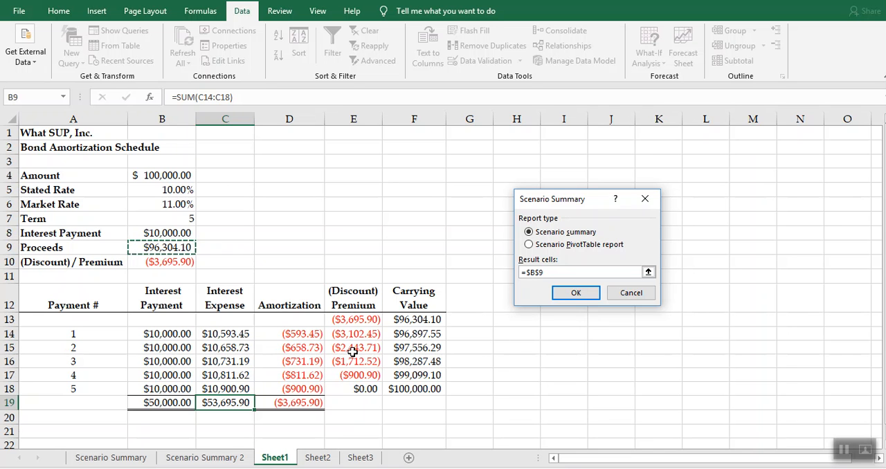
pyautogui.keyDown('ctrl'); pyautogui.click(224, 405); pyautogui.keyUp('ctrl')
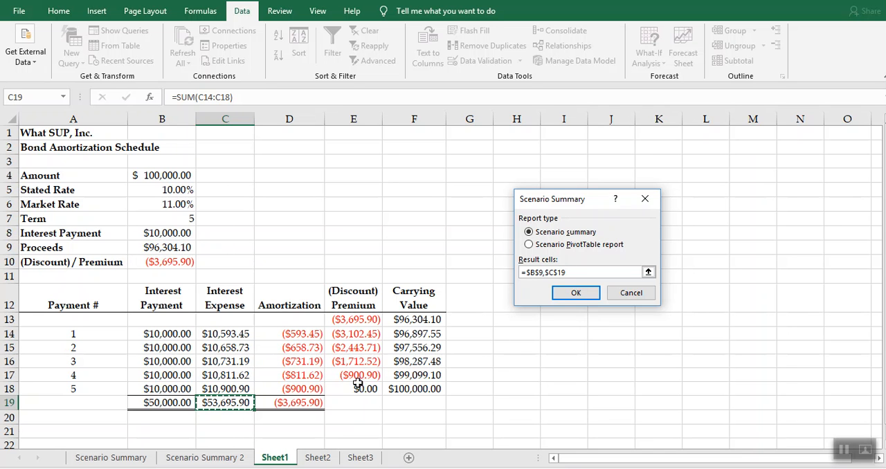
pyautogui.click(593, 294)
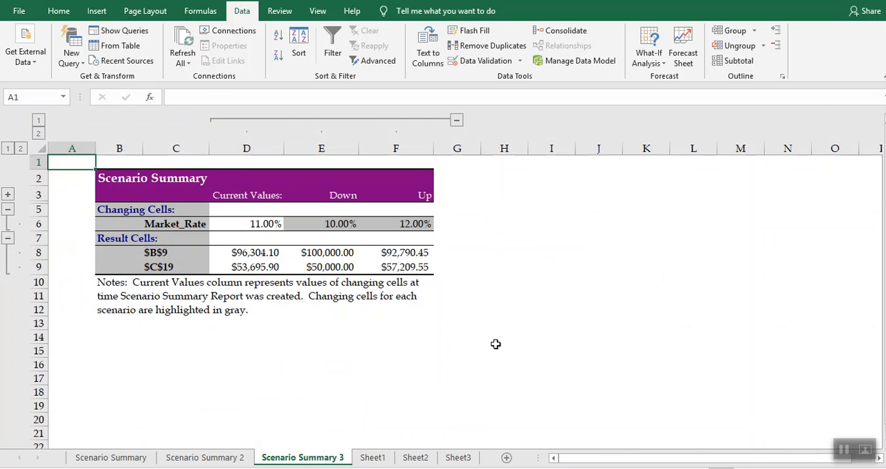
# - Examine how the new summary labels the changing cell and the two result cells
pyautogui.click(172, 252)
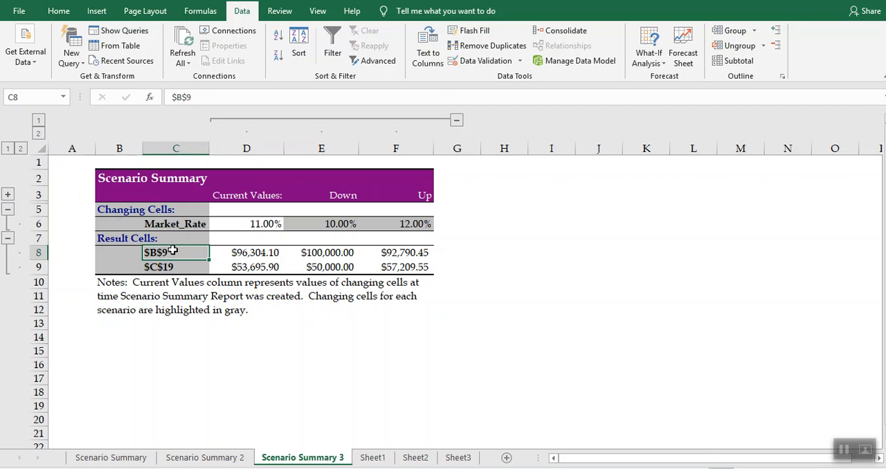
pyautogui.click(166, 225)
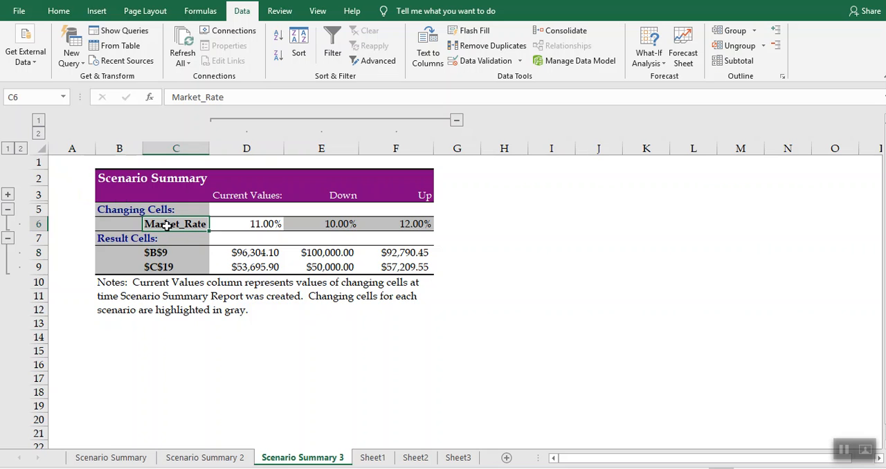
pyautogui.click(164, 254)
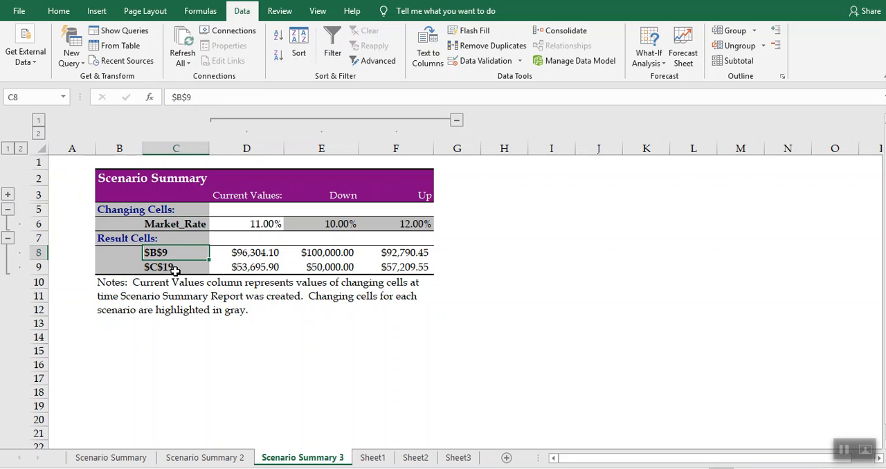
pyautogui.click(173, 271)
pyautogui.click(185, 255)
pyautogui.click(184, 268)
pyautogui.click(182, 252)
pyautogui.click(173, 264)
pyautogui.click(173, 252)
# - Define the workbook name Proceeds for cell B9 on Sheet1
pyautogui.click(372, 457)
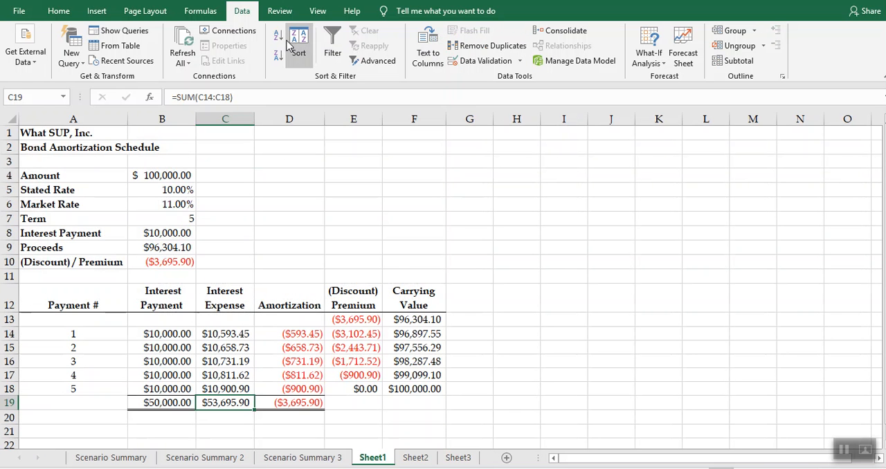
pyautogui.rightClick(159, 248)
pyautogui.click(207, 455)
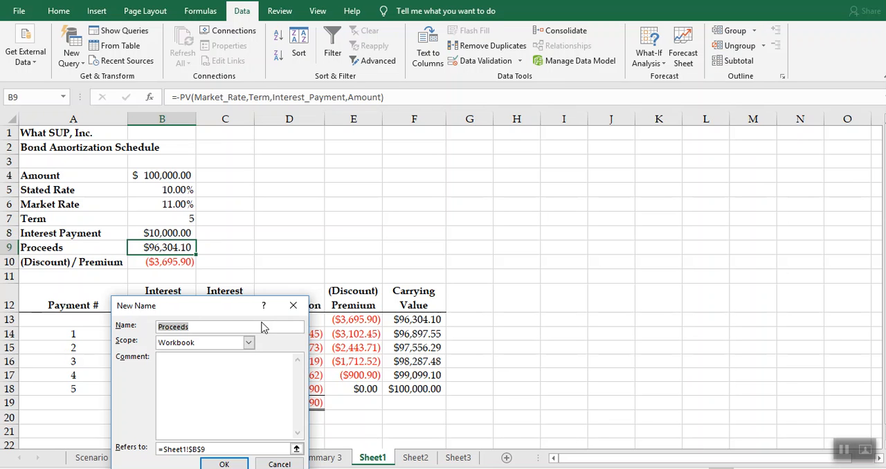
pyautogui.click(223, 464)
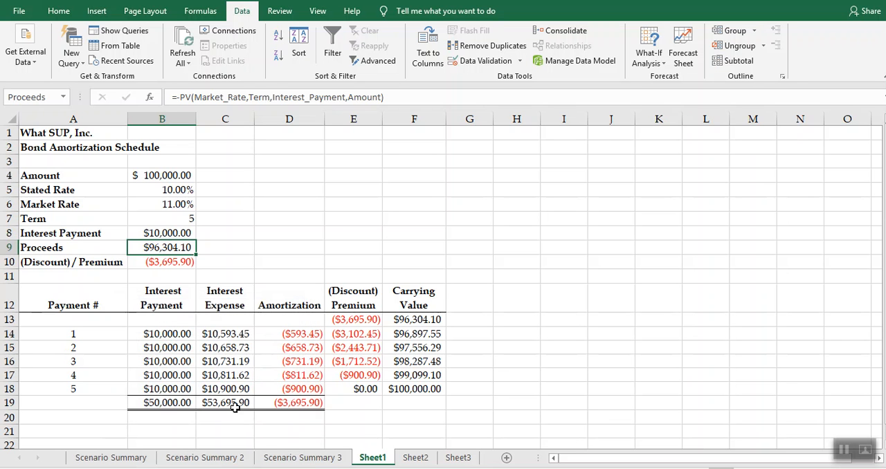
# - Define the workbook name Total_interest_expense for the interest expense total in cell C19
pyautogui.click(236, 404)
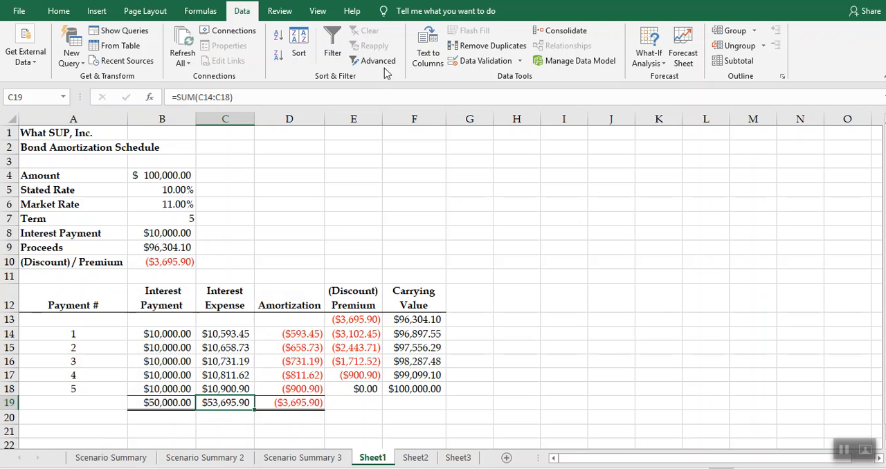
pyautogui.rightClick(228, 401)
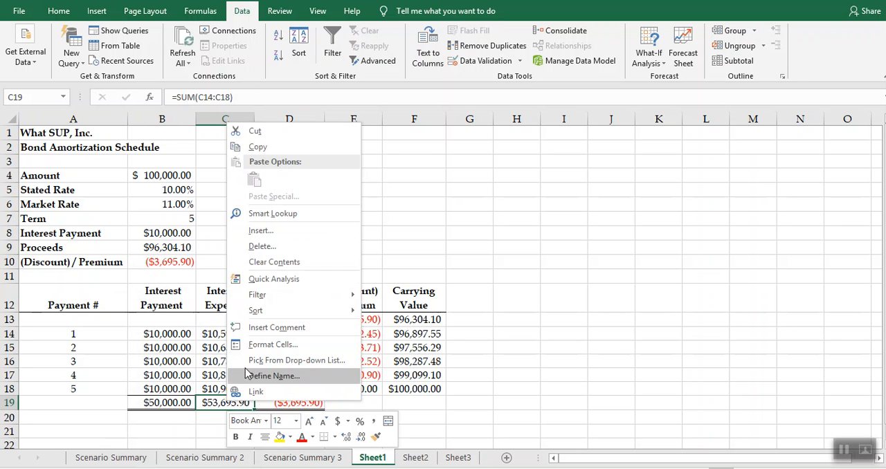
pyautogui.click(249, 375)
pyautogui.write('Total_intere')
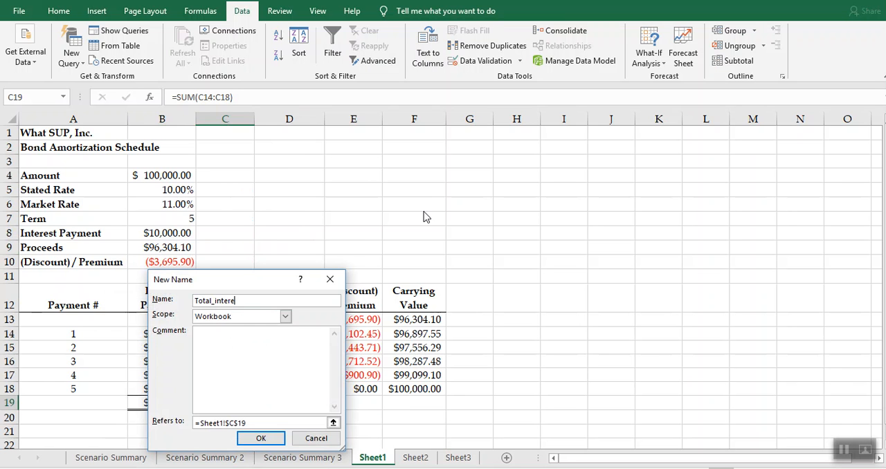
pyautogui.write('st_expense')
pyautogui.click(269, 438)
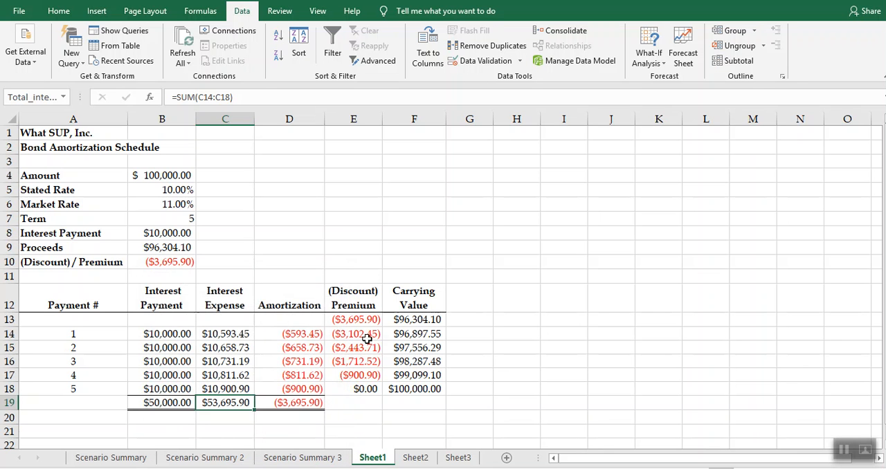
# - Create another scenario summary of the Down and Up scenarios with Proceeds and Total_interest_expense as the result cells
pyautogui.click(682, 49)
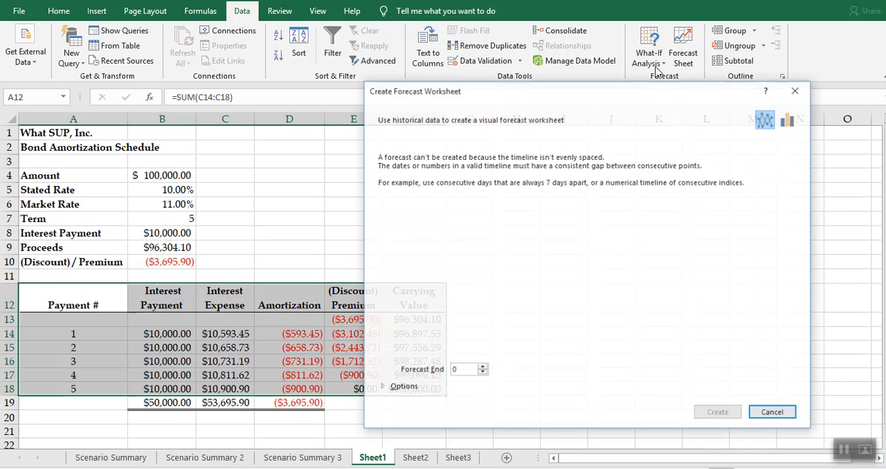
pyautogui.click(773, 413)
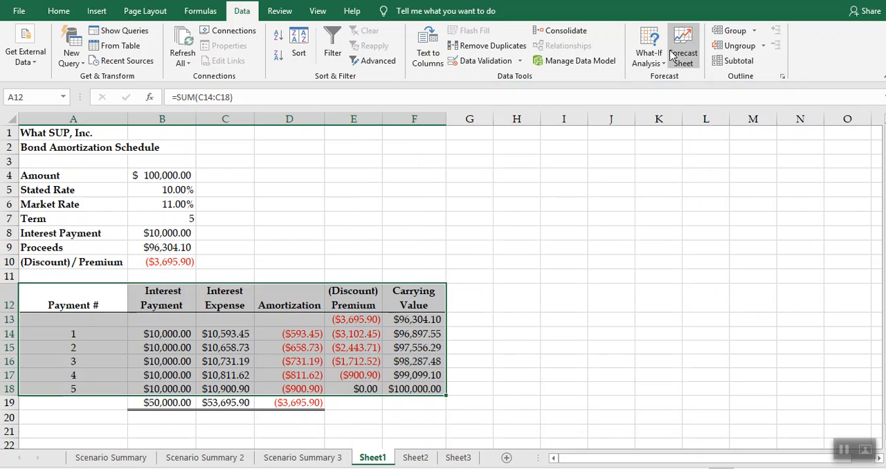
pyautogui.click(648, 58)
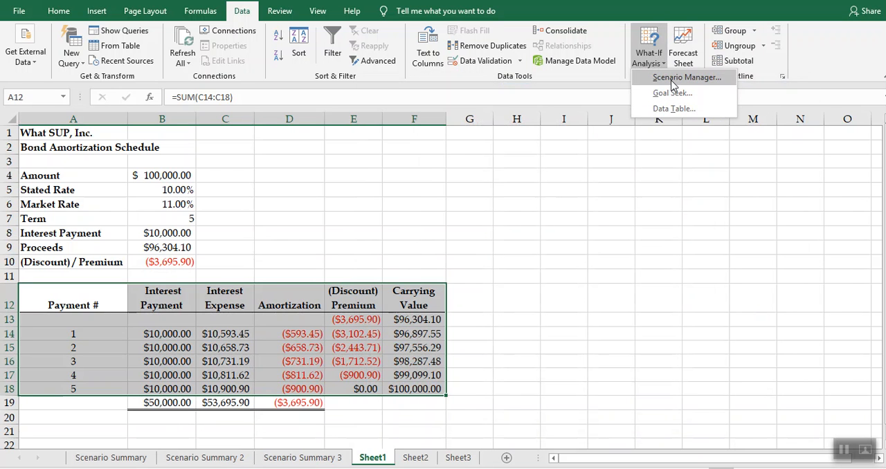
pyautogui.click(682, 78)
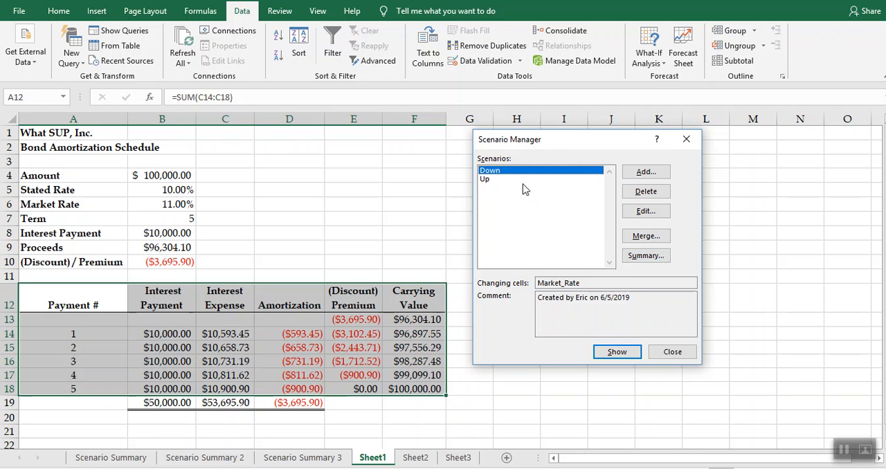
pyautogui.click(645, 256)
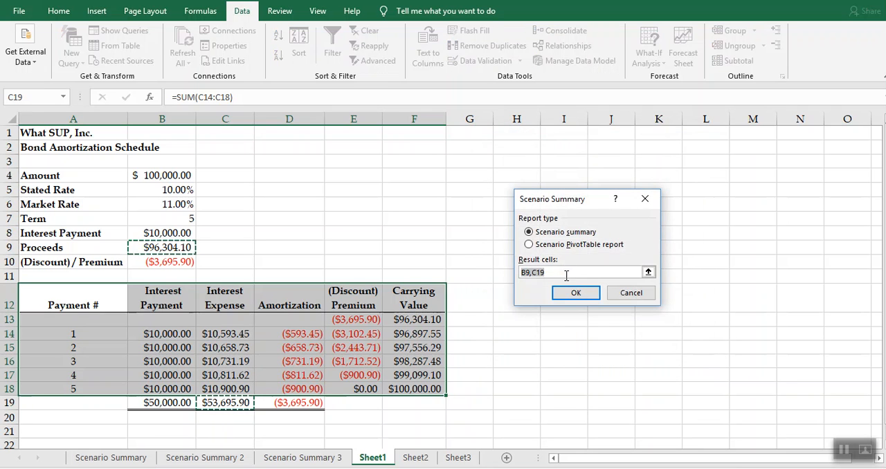
pyautogui.write('Proceeds, Total_I')
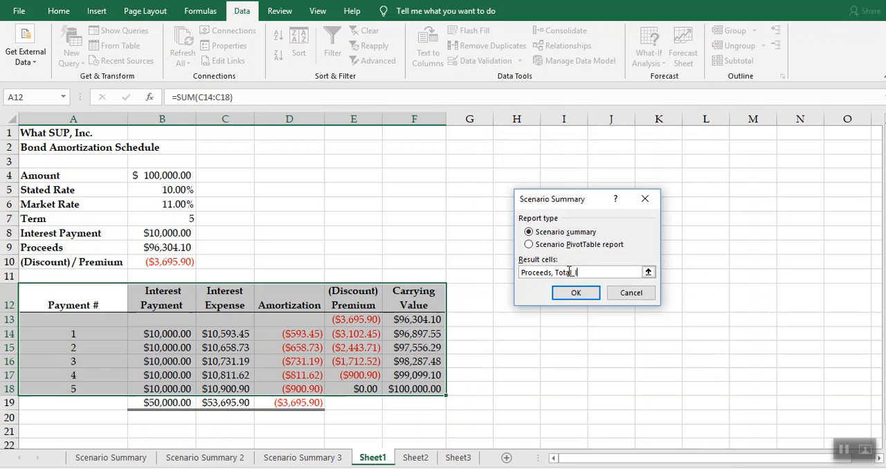
pyautogui.write('nterest,')
pyautogui.click(574, 292)
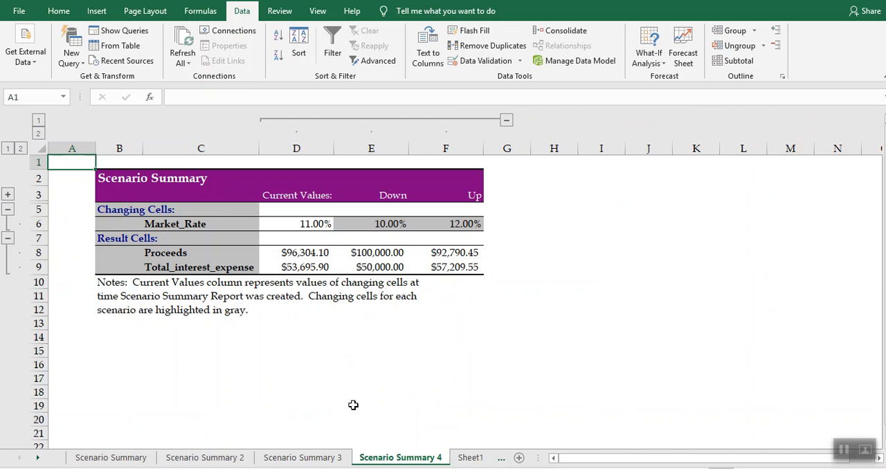
# - Compare the result cell labels in the new summary with those in Scenario Summary 3
pyautogui.click(197, 254)
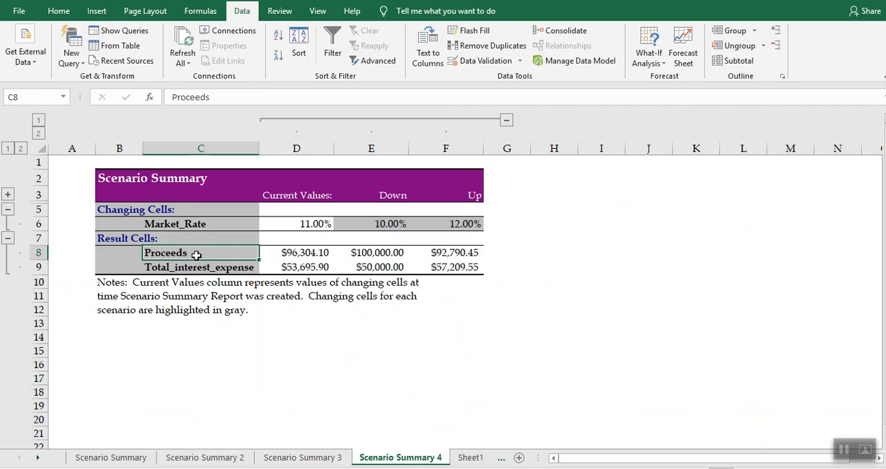
pyautogui.click(197, 265)
pyautogui.click(194, 253)
pyautogui.click(197, 267)
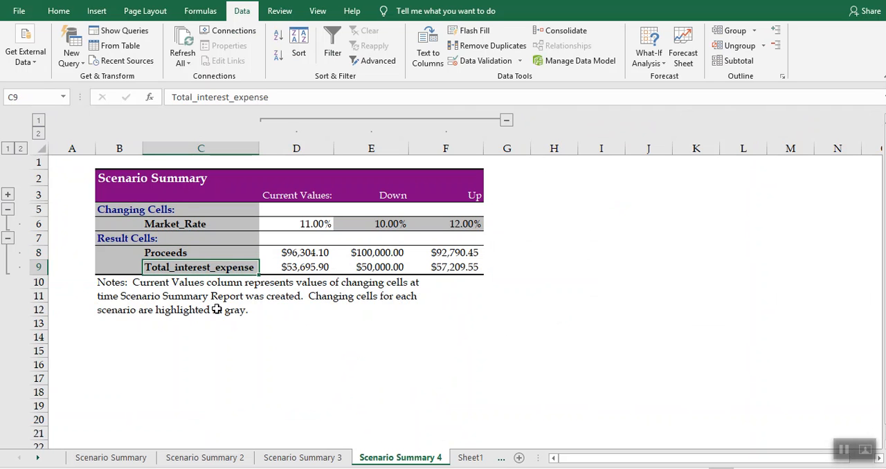
pyautogui.click(290, 457)
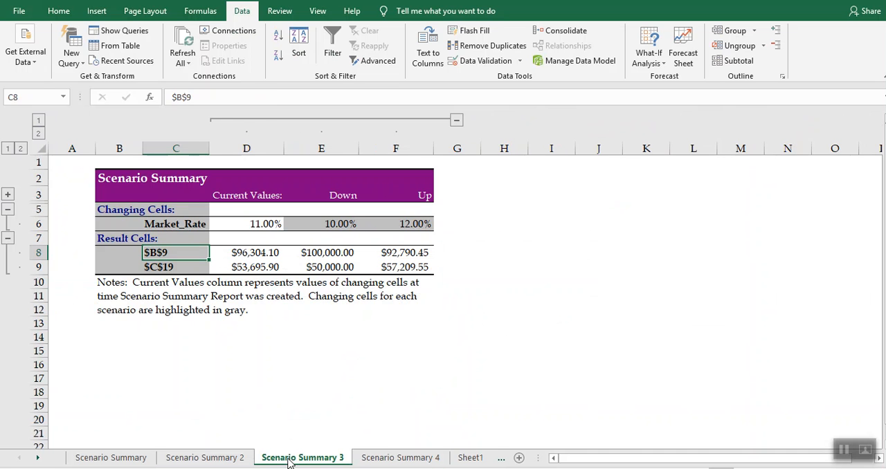
pyautogui.click(174, 268)
pyautogui.click(174, 253)
pyautogui.click(177, 225)
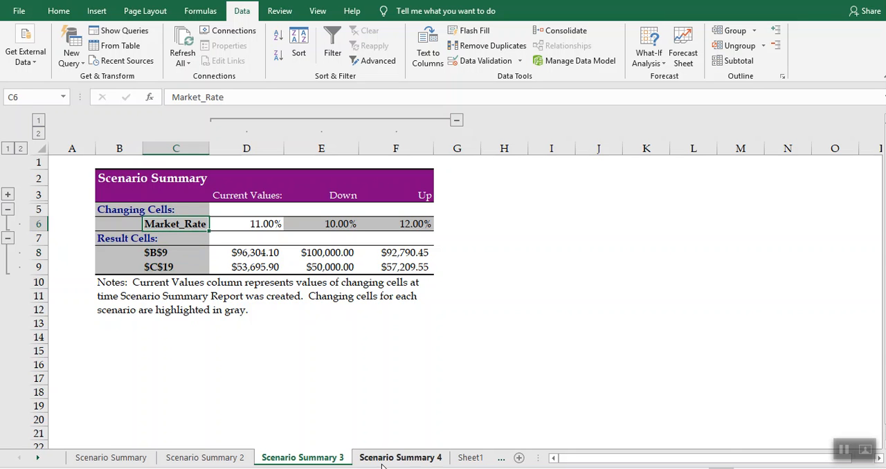
# - Check the source cells on Sheet1, and review the result labels in Scenario Summary 3 and Scenario Summary 4 again
pyautogui.click(469, 457)
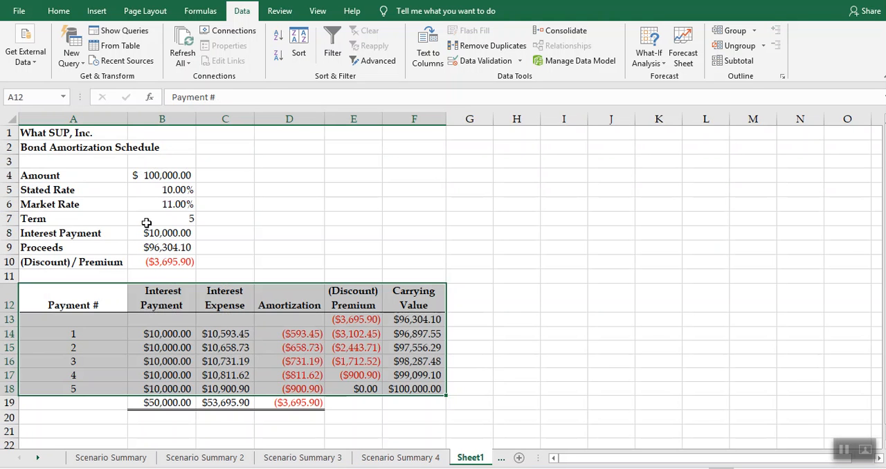
pyautogui.click(278, 459)
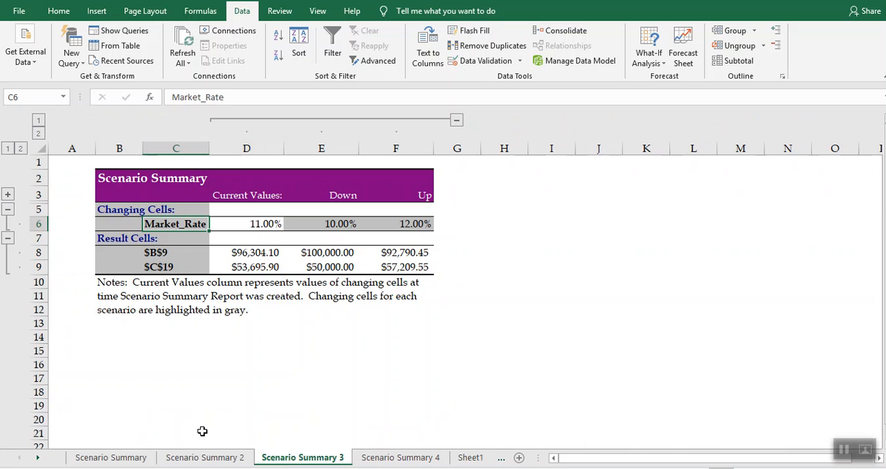
pyautogui.click(178, 252)
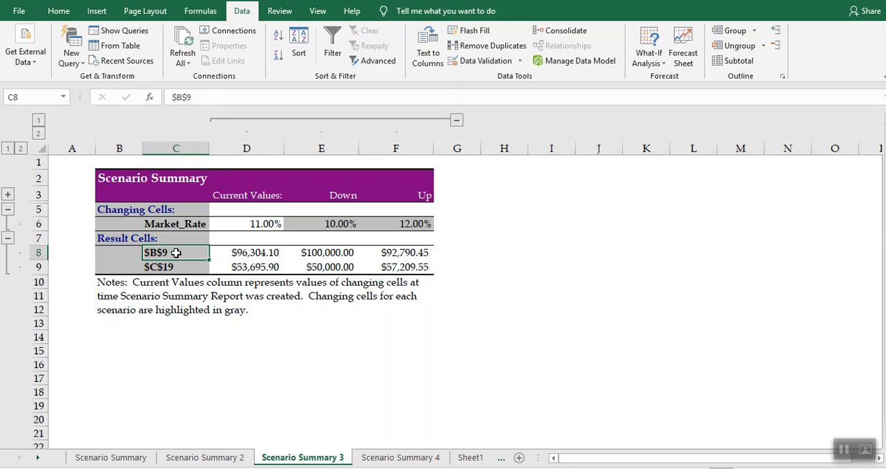
pyautogui.click(168, 267)
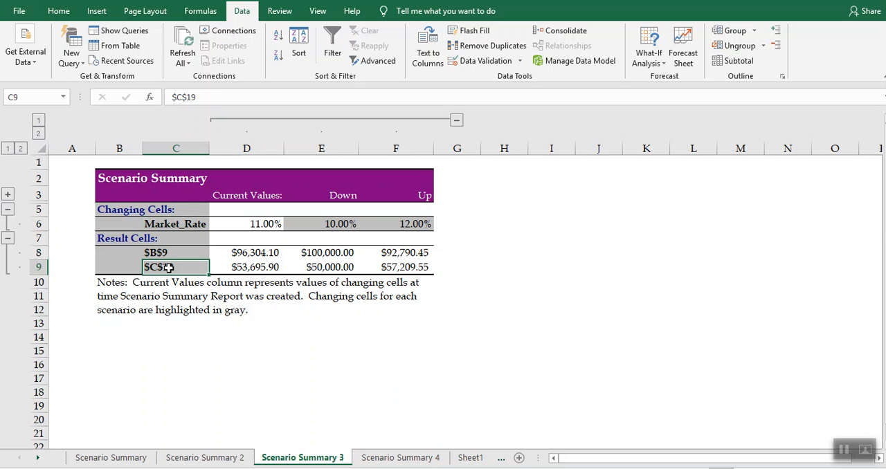
pyautogui.click(362, 458)
pyautogui.click(186, 258)
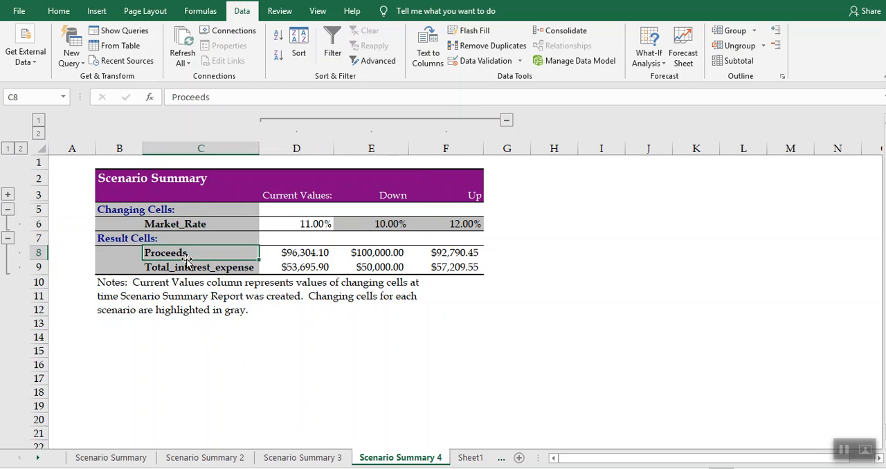
pyautogui.click(186, 268)
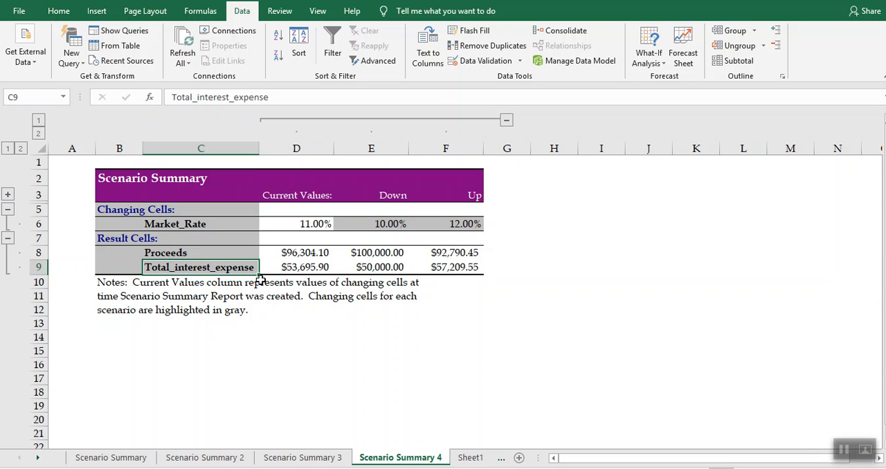
# - Review the proceeds and total interest expense for the current, Down and Up market rates in Scenario Summary 4
pyautogui.click(308, 228)
pyautogui.click(309, 251)
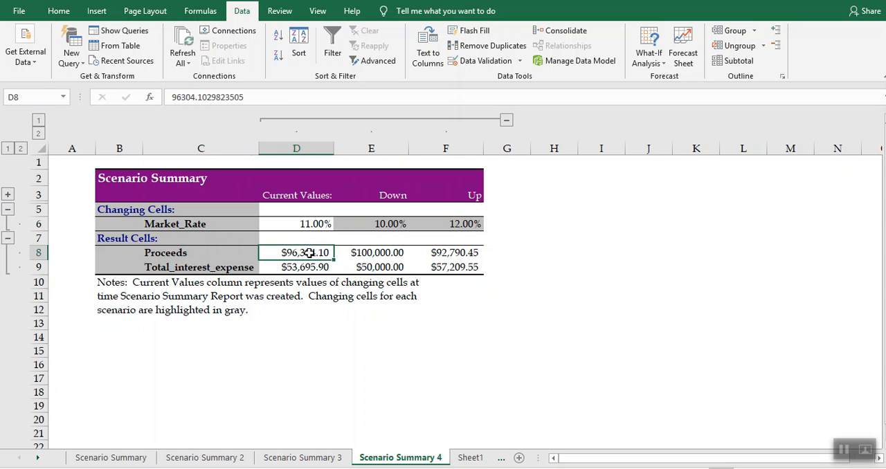
pyautogui.click(306, 267)
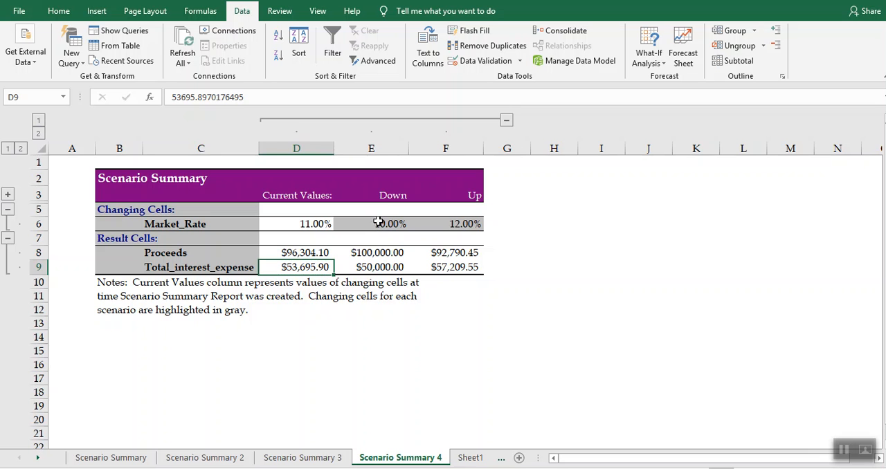
pyautogui.click(375, 253)
pyautogui.click(372, 270)
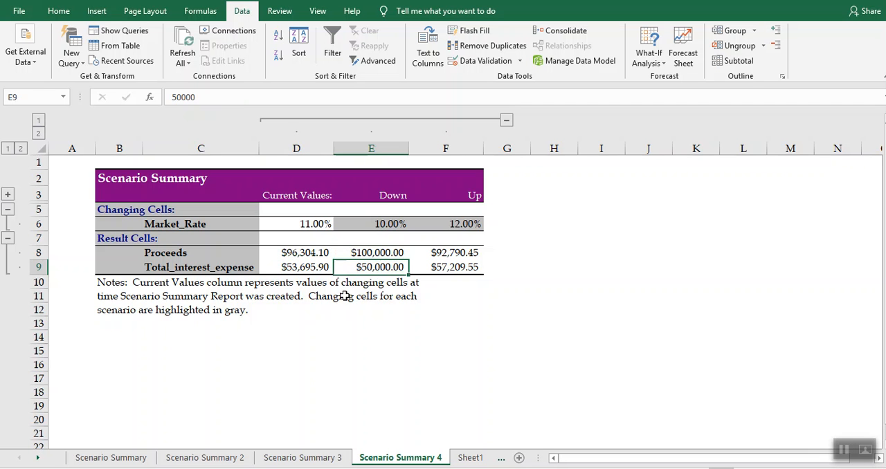
pyautogui.click(457, 210)
pyautogui.click(445, 252)
pyautogui.click(448, 268)
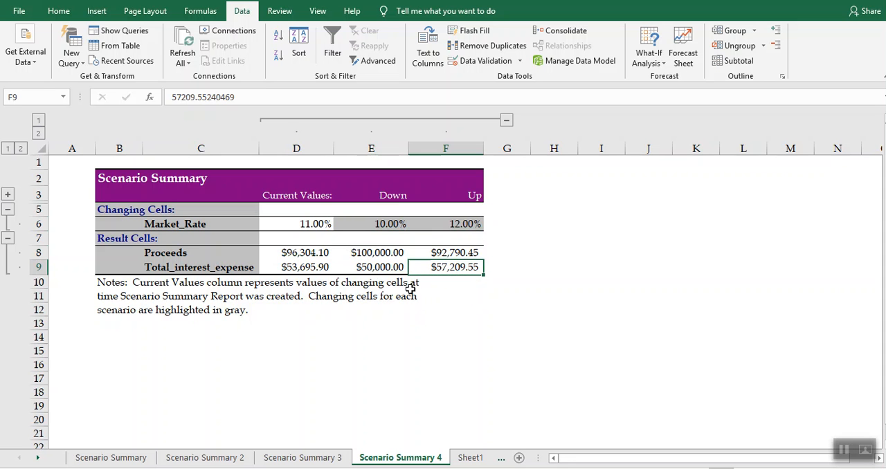
pyautogui.click(640, 58)
pyautogui.click(675, 77)
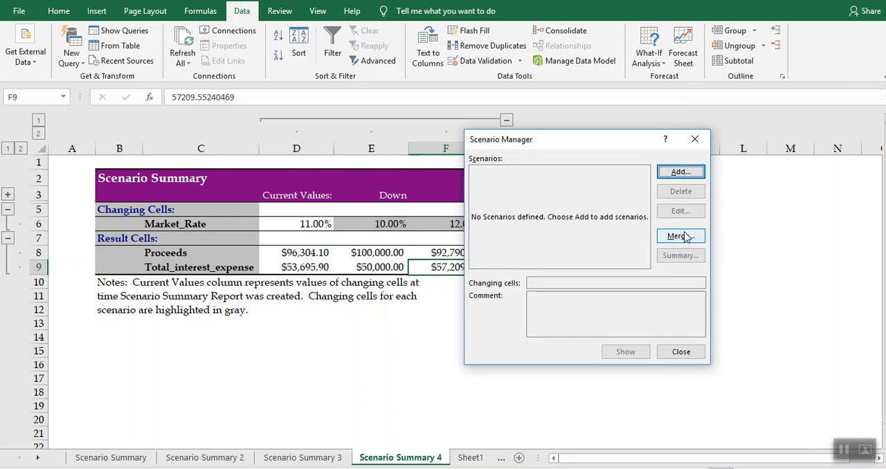
pyautogui.click(695, 352)
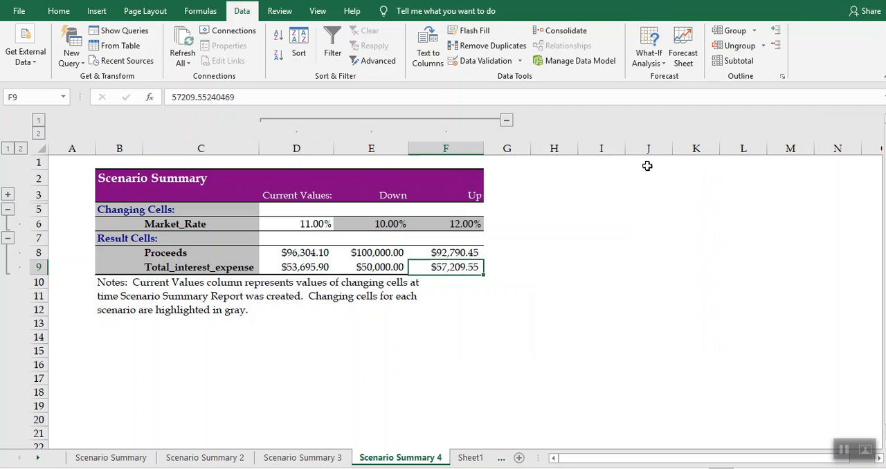
pyautogui.click(647, 57)
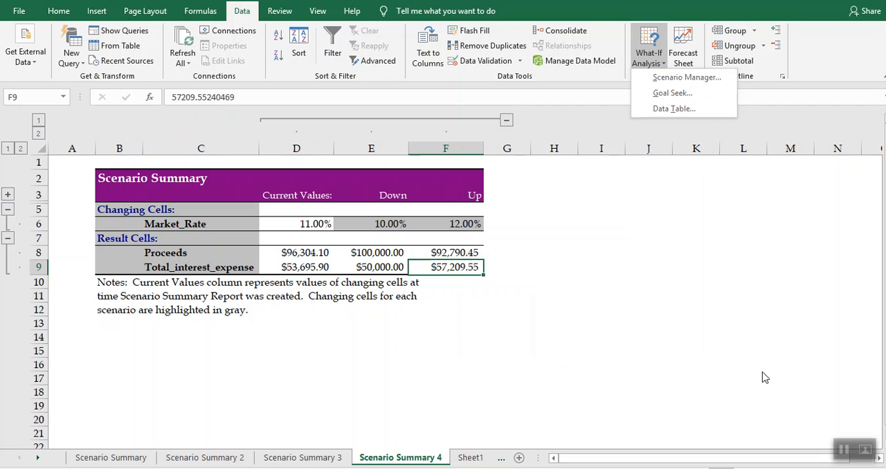
# - On Sheet1, review the report types and result cells offered for a Down and Up scenario summary, without creating another report
pyautogui.click(462, 458)
pyautogui.click(469, 458)
pyautogui.click(644, 58)
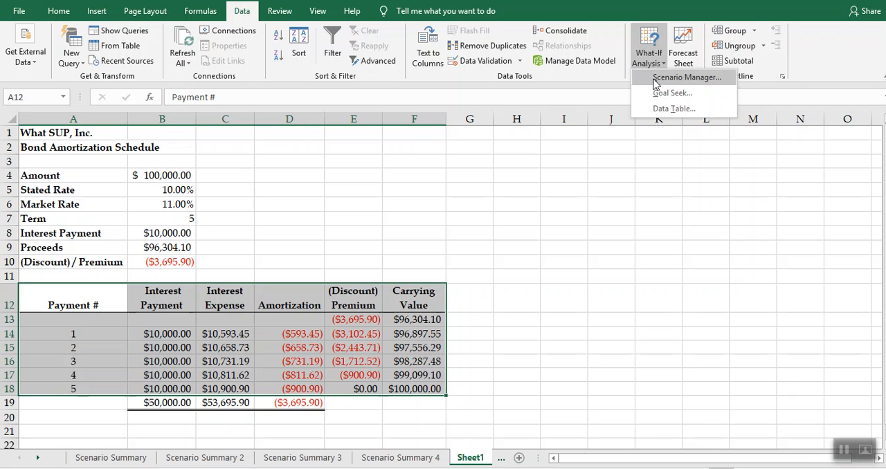
pyautogui.click(662, 77)
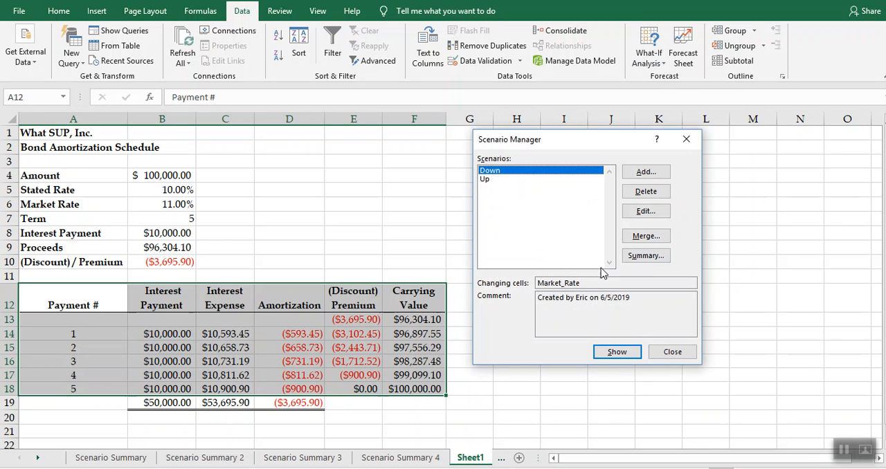
pyautogui.click(648, 256)
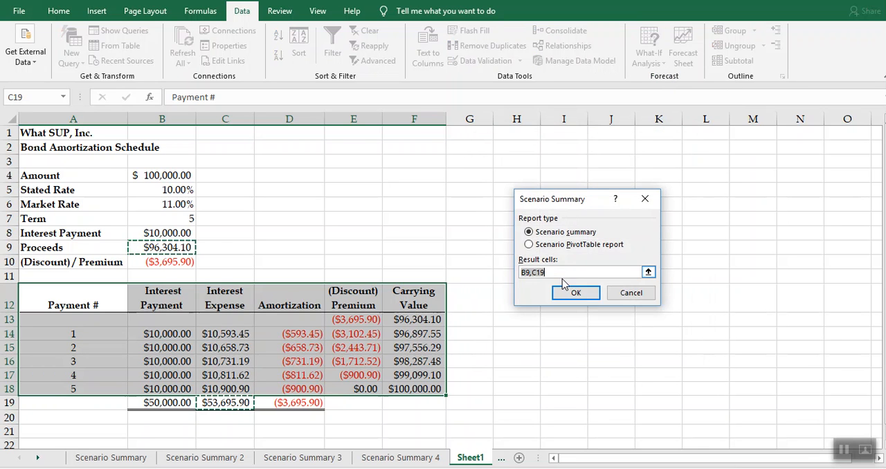
pyautogui.click(553, 247)
pyautogui.click(630, 293)
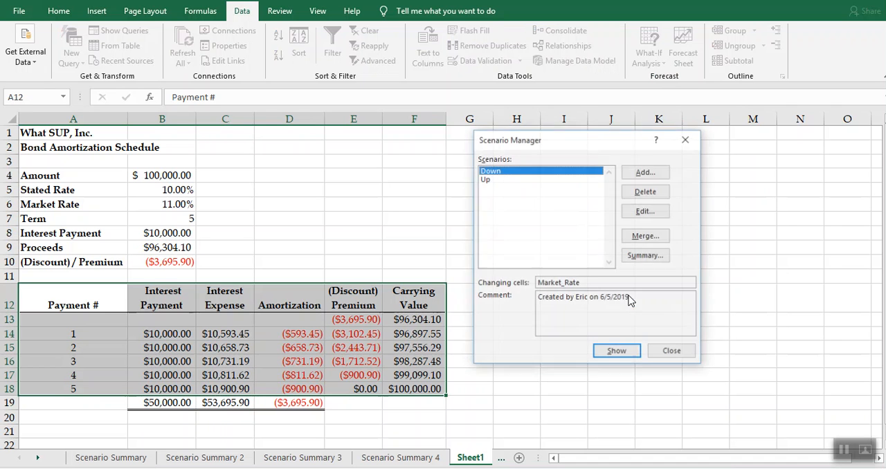
pyautogui.click(670, 352)
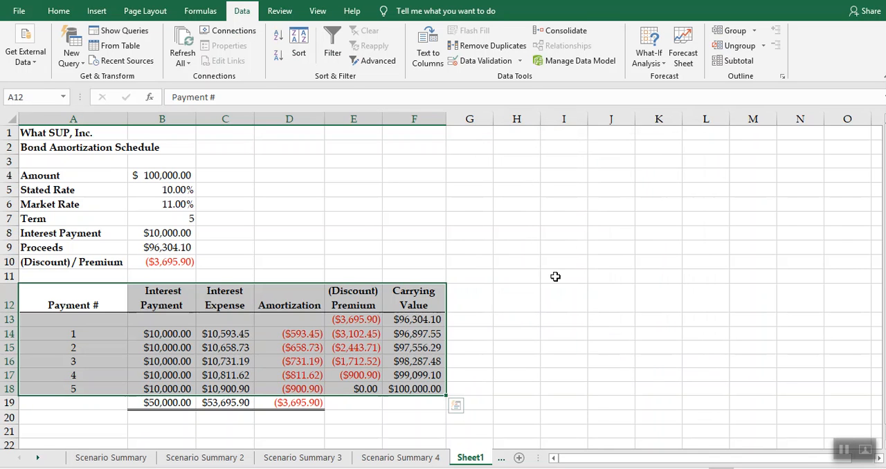